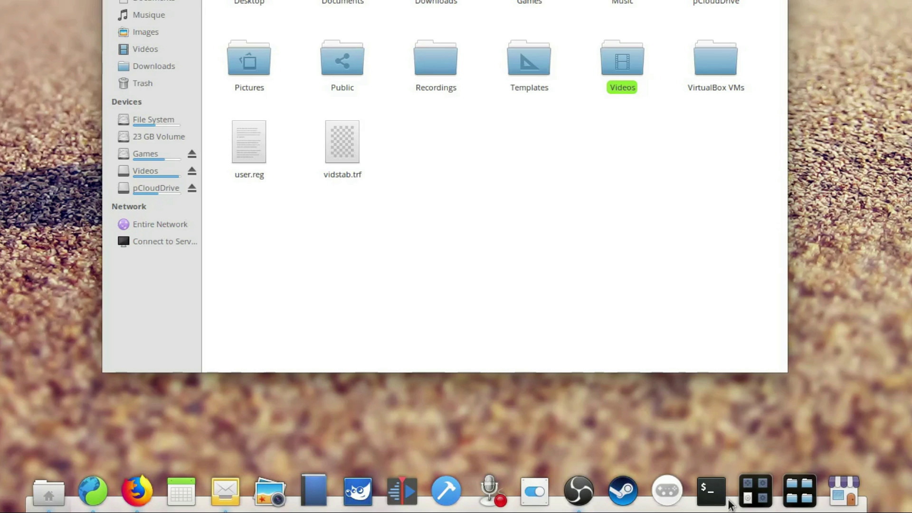
Preview the Downloads and Videos dock stacks, switching between them twice.
click(749, 494)
click(800, 491)
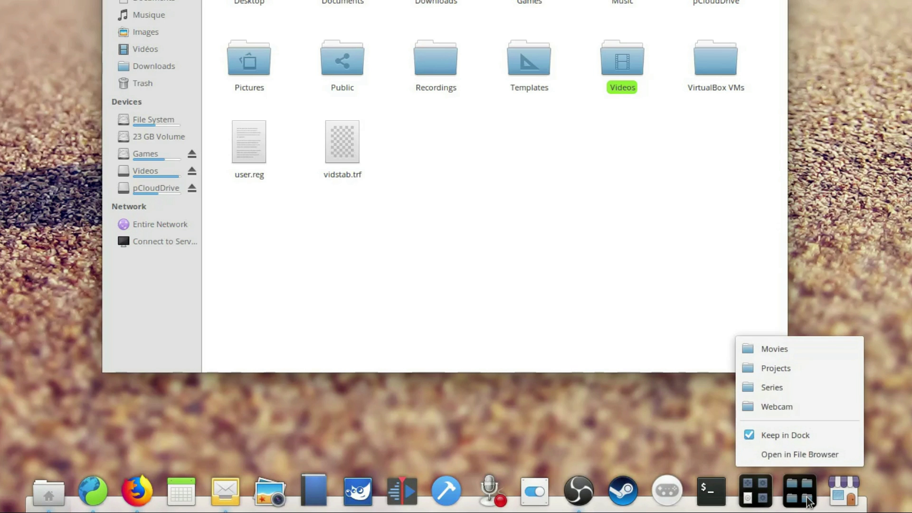
click(753, 495)
click(800, 492)
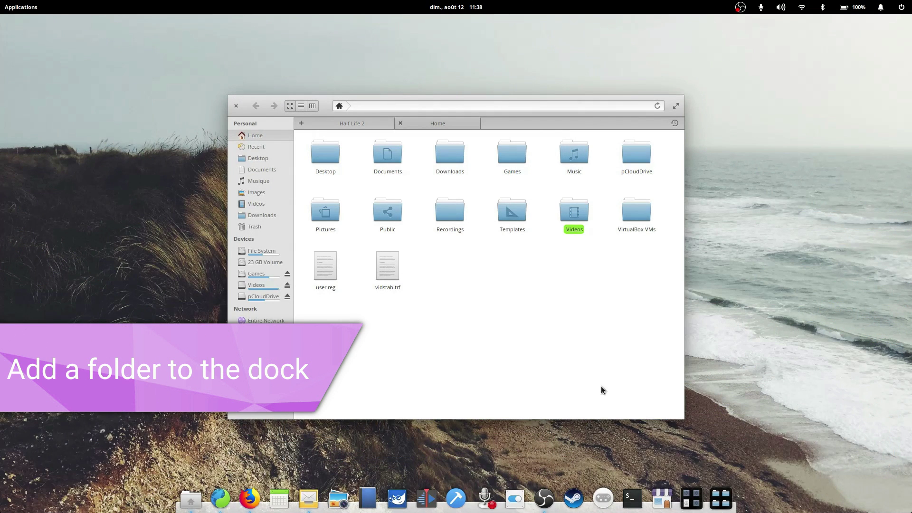
Pin the Documents folder to the dock and open Budget.xlsx from its stack.
mouse_move(388, 153)
mouse_down()
mouse_move(715, 439)
mouse_move(723, 484)
mouse_up()
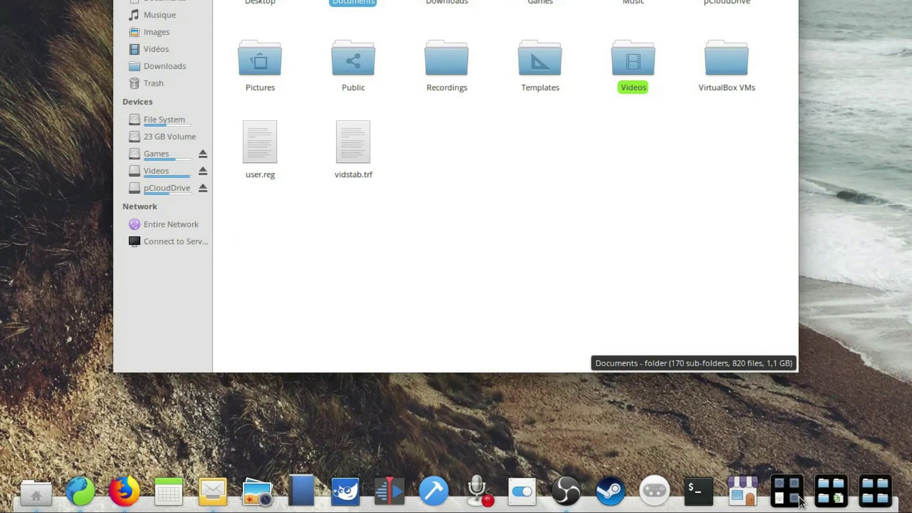
click(824, 501)
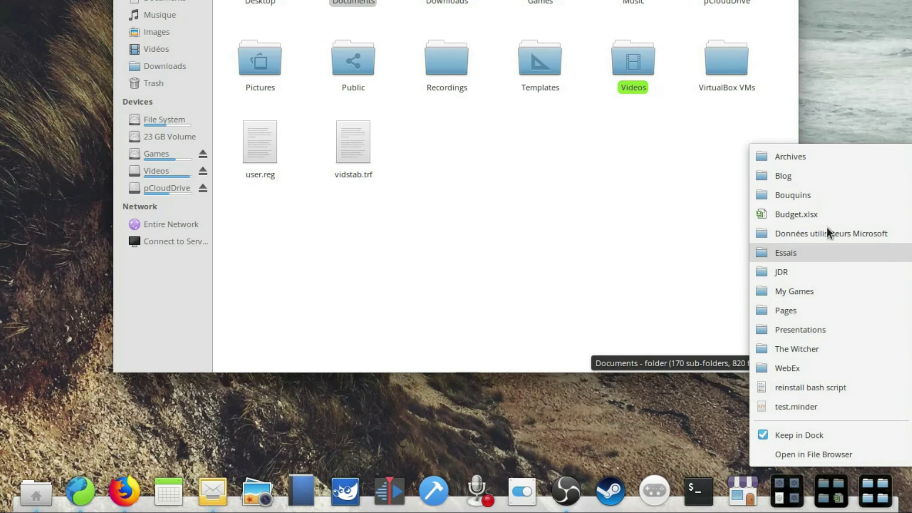
click(796, 214)
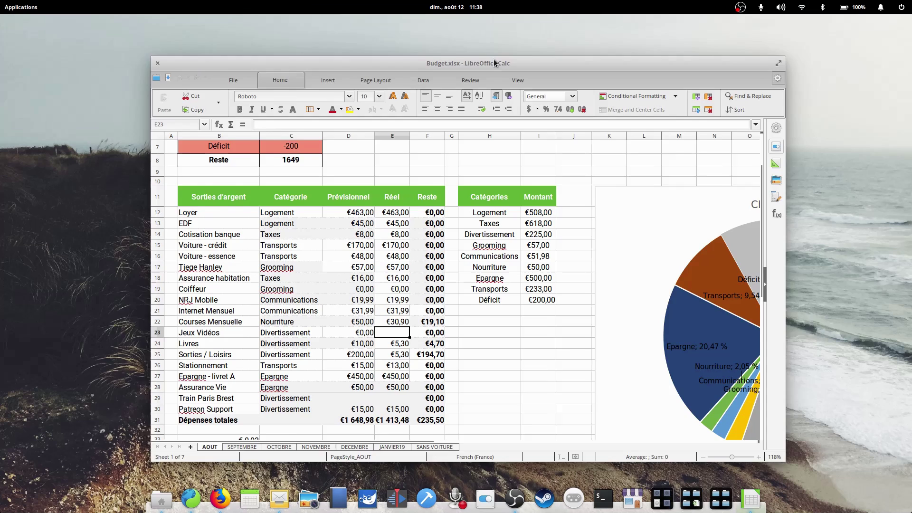
drag(494, 62, 501, 66)
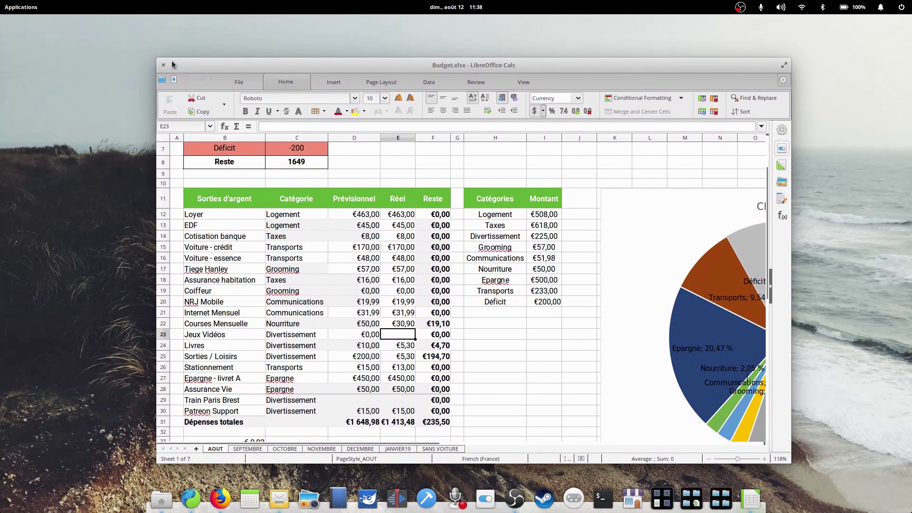
Close the spreadsheet and move the AppCenter launcher to the dock's right end.
click(162, 66)
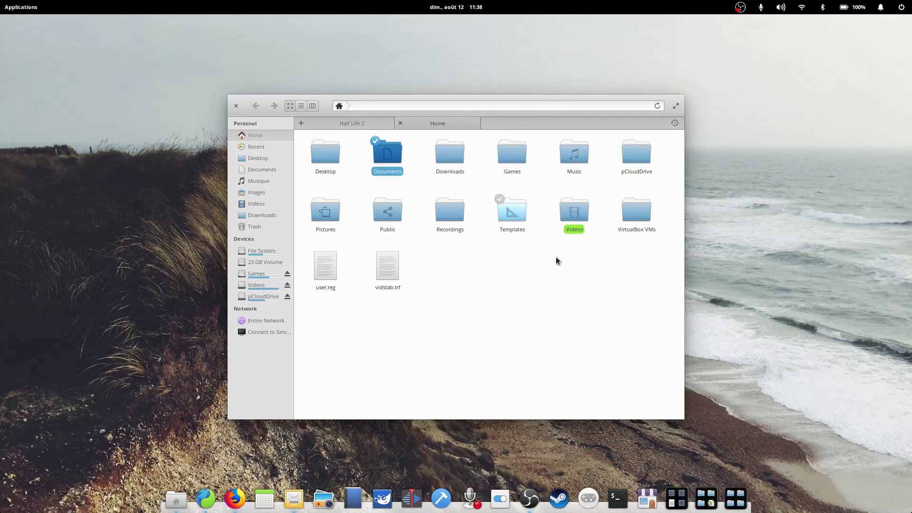
right_click(707, 496)
click(792, 476)
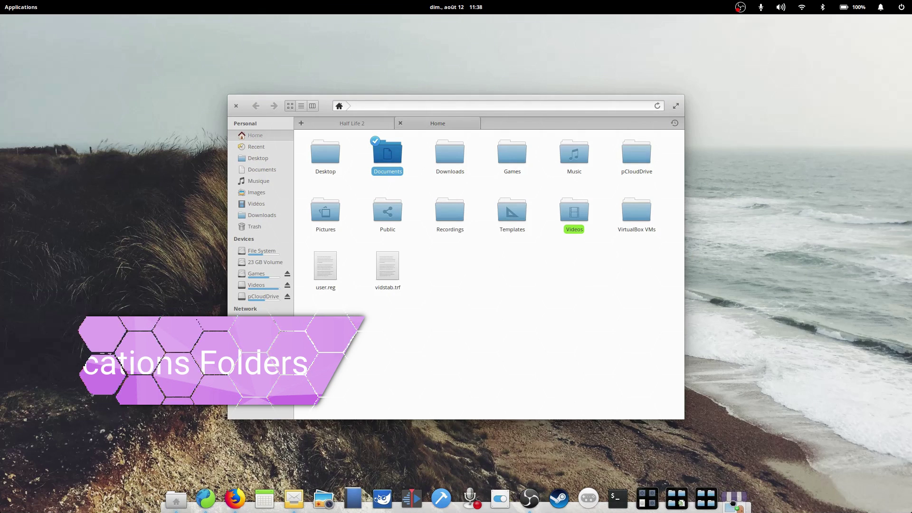
mouse_move(736, 503)
mouse_down()
mouse_move(696, 502)
mouse_move(734, 504)
mouse_up()
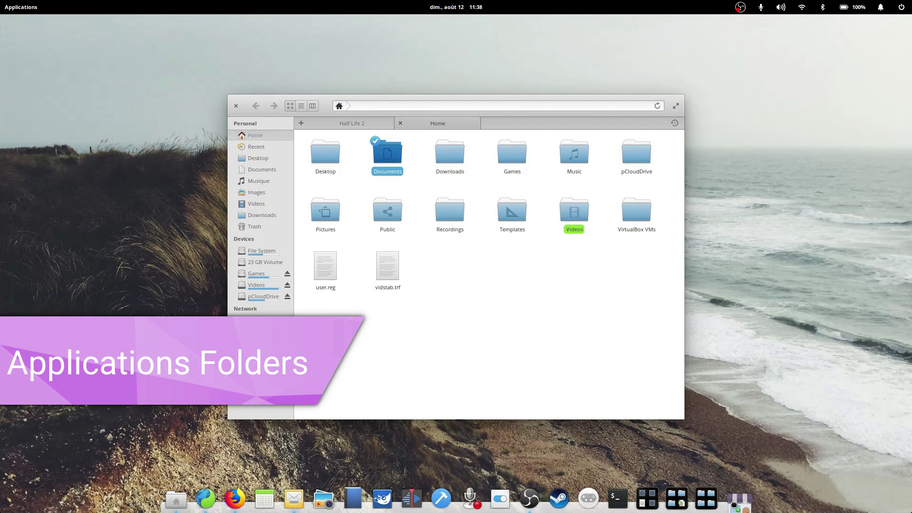
right_click(688, 503)
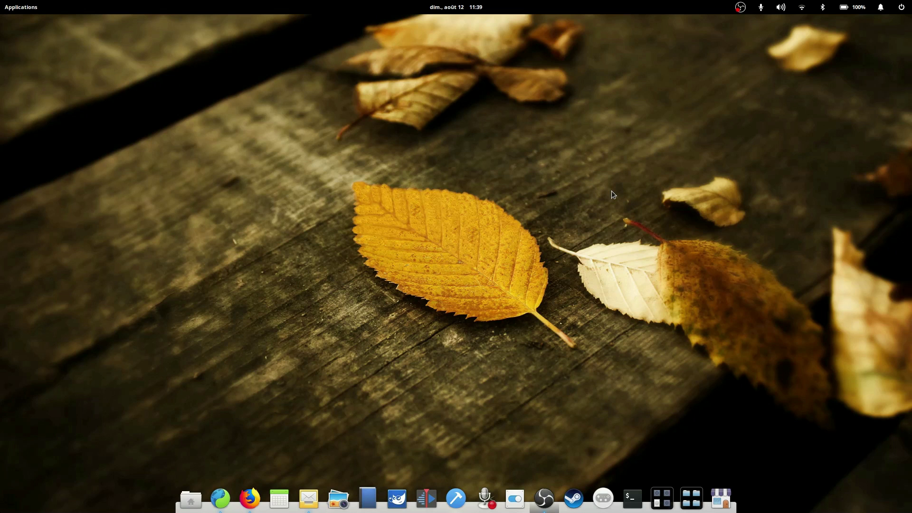
Open Files on the Home folder and right-click several dock icons.
click(191, 498)
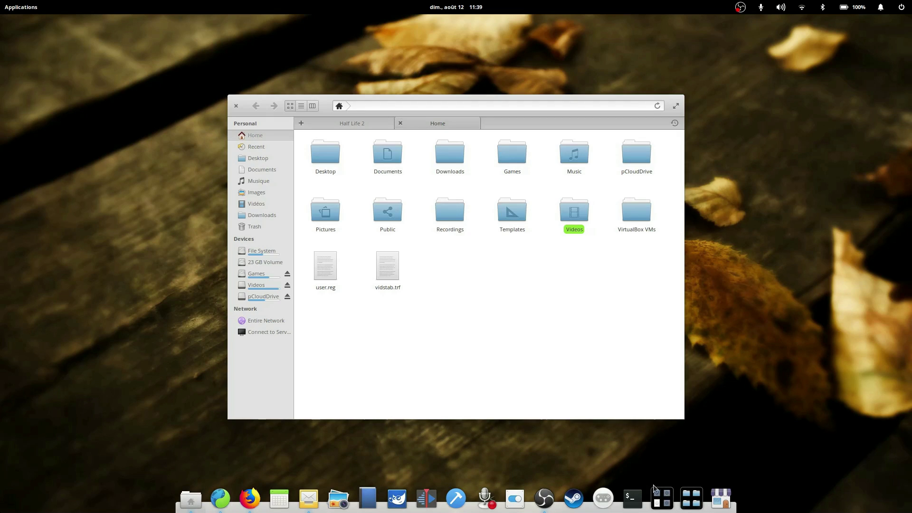
right_click(660, 499)
right_click(690, 498)
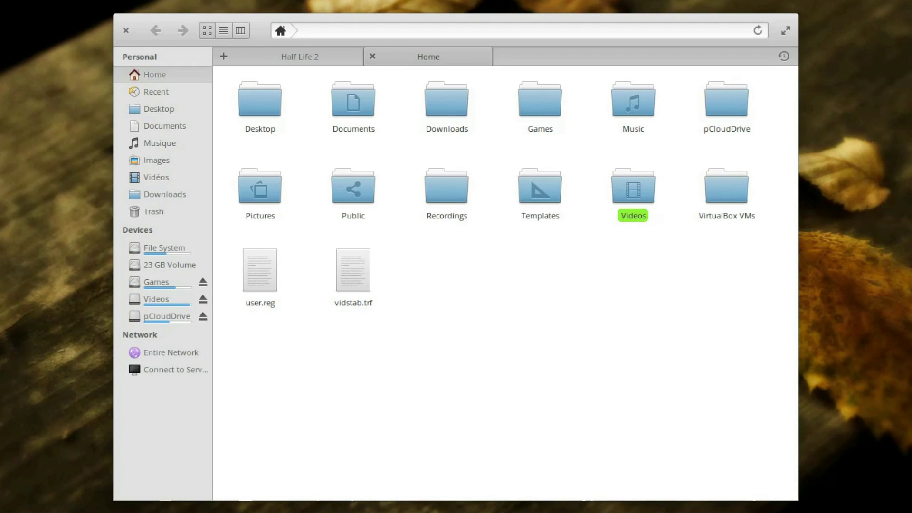
right_click(805, 498)
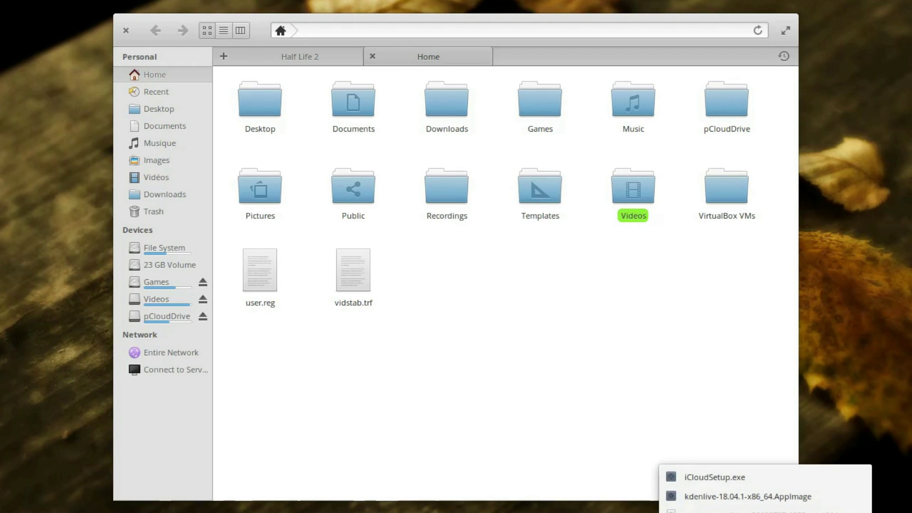
right_click(840, 498)
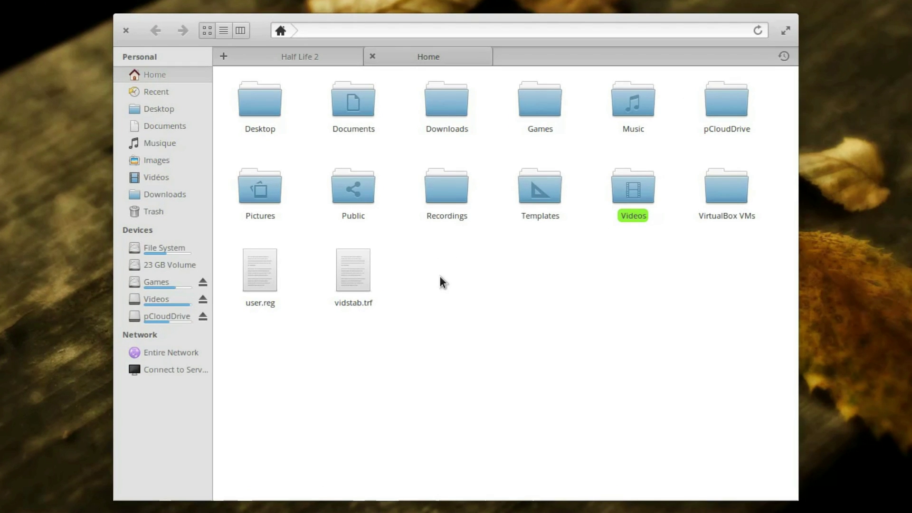
Create a new folder named LibreOffice in Home.
right_click(485, 303)
click(649, 333)
text(LibreOffice)
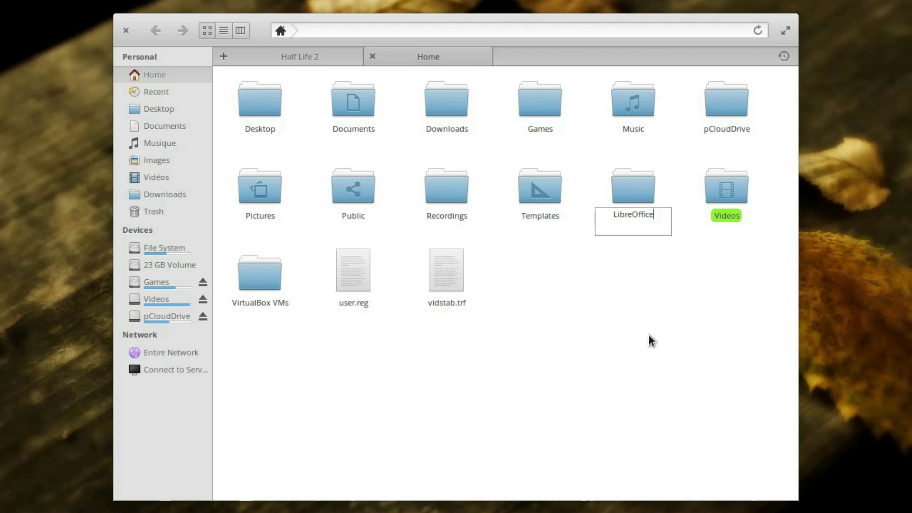
key(Return)
key(ctrl+t)
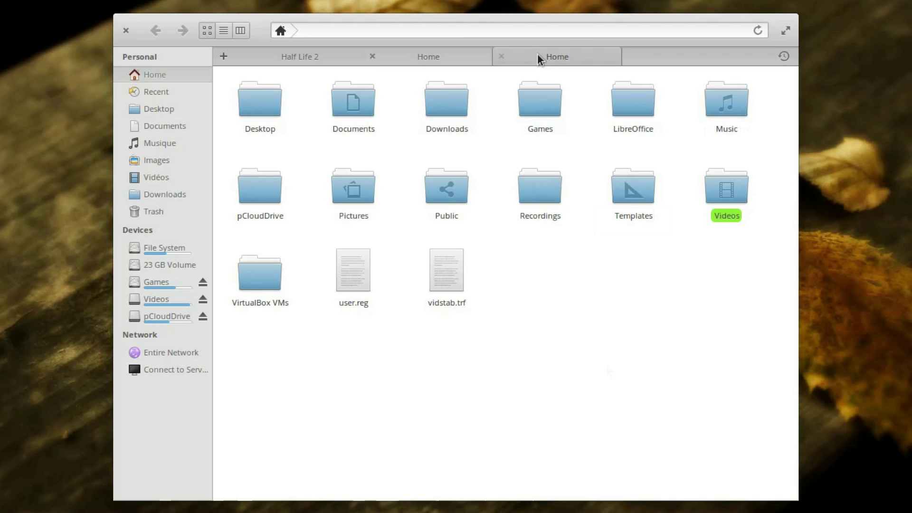
text(/usr/)
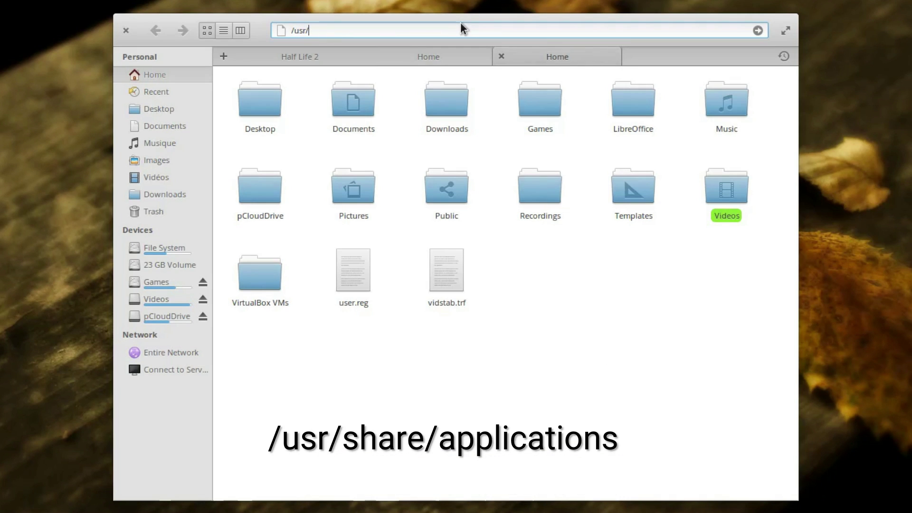
text(ns)
In /usr/share/applications, select the calc, draw, impress, math, startcenter and writer launchers.
key(Return)
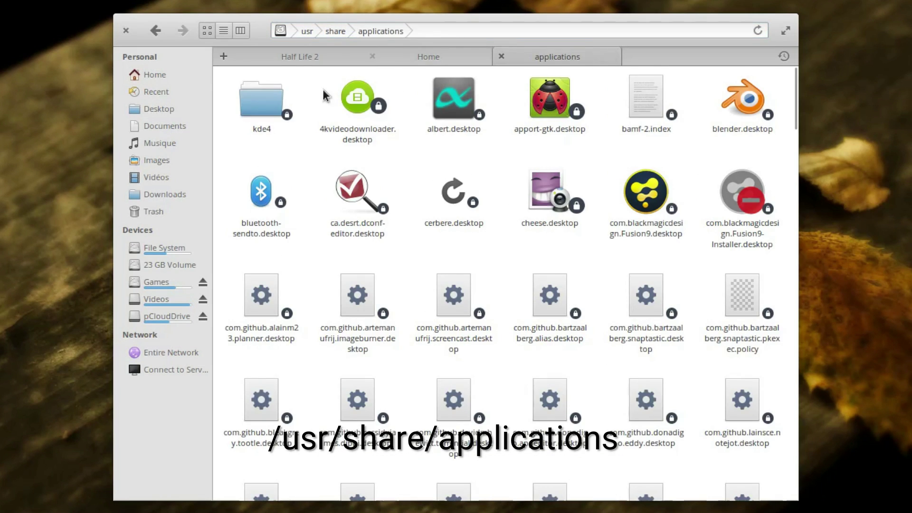
scroll(722, 166, down, 5)
scroll(723, 167, down, 5)
scroll(548, 214, down, 2)
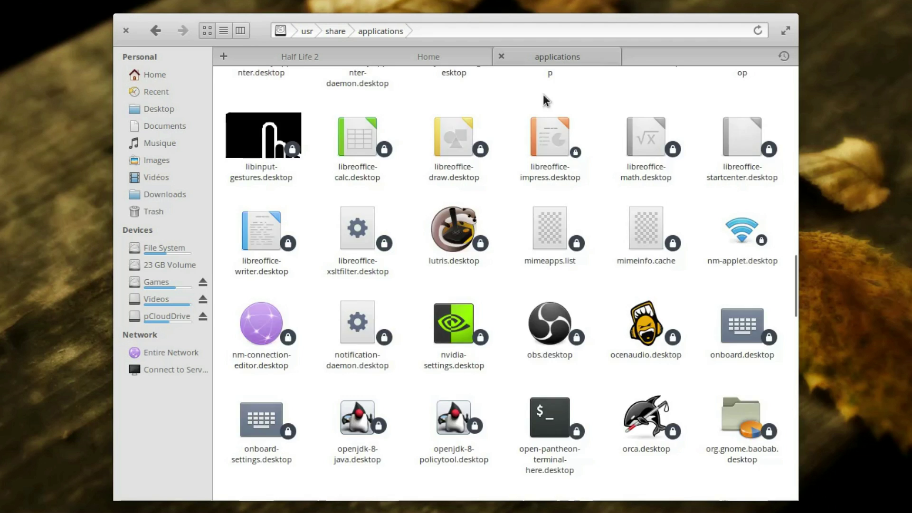
scroll(549, 214, up, 2)
click(357, 239)
ctrl+click(453, 238)
ctrl+click(548, 239)
ctrl+click(645, 239)
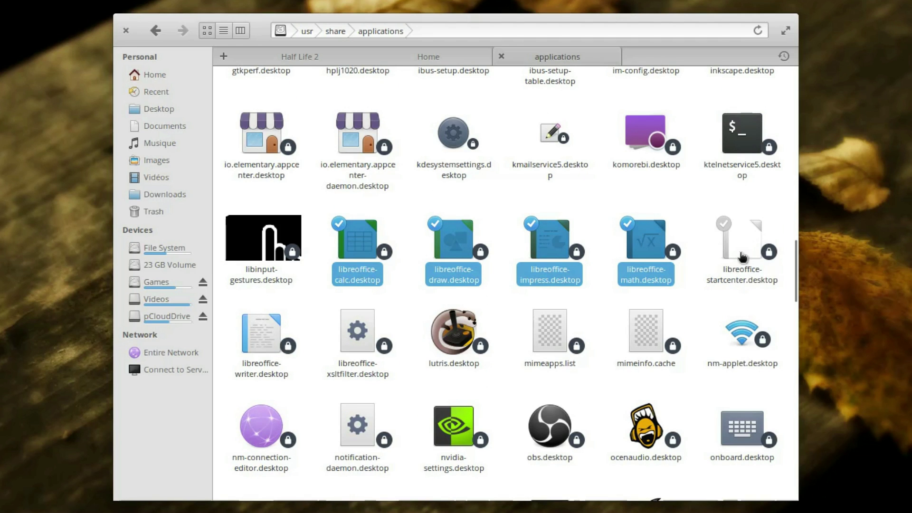
ctrl+click(741, 239)
ctrl+click(260, 335)
Copy the six selected launchers and return to the Home tab.
right_click(356, 238)
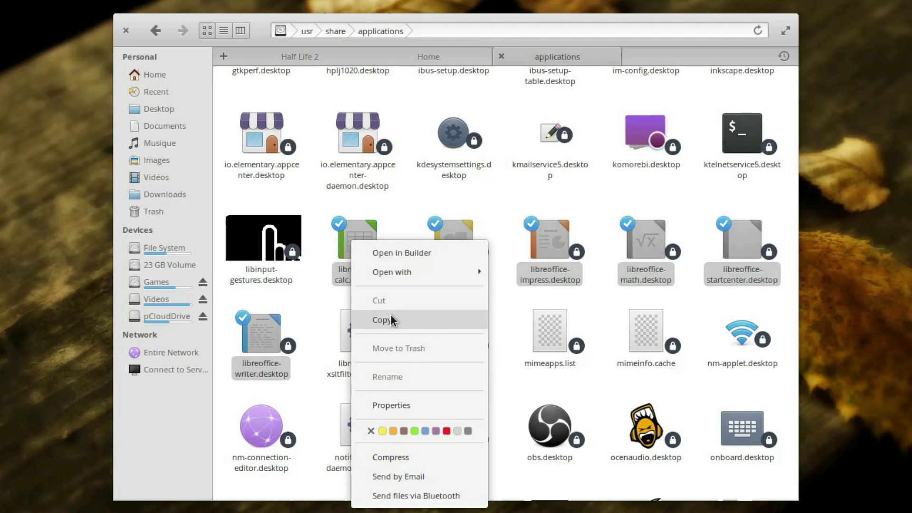
click(381, 320)
click(420, 56)
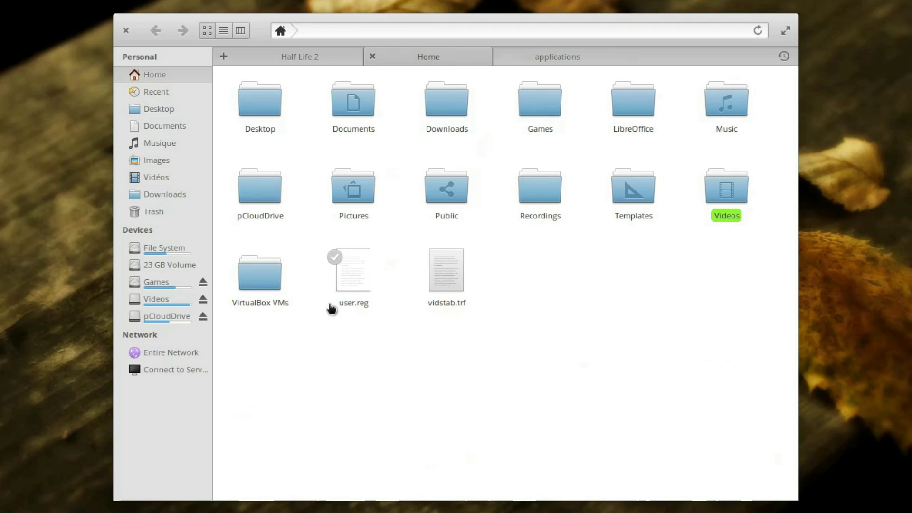
Paste the six LibreOffice launchers into the LibreOffice folder.
click(632, 104)
double_click(640, 111)
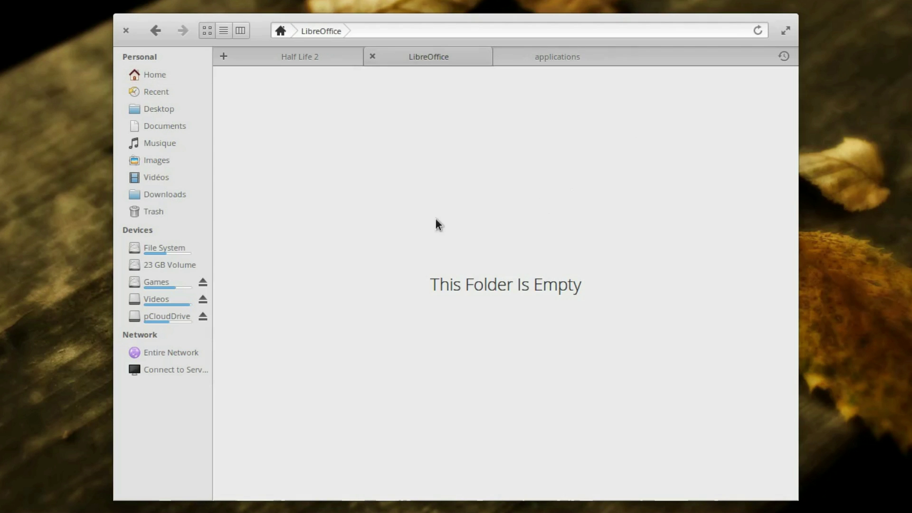
right_click(421, 218)
click(483, 258)
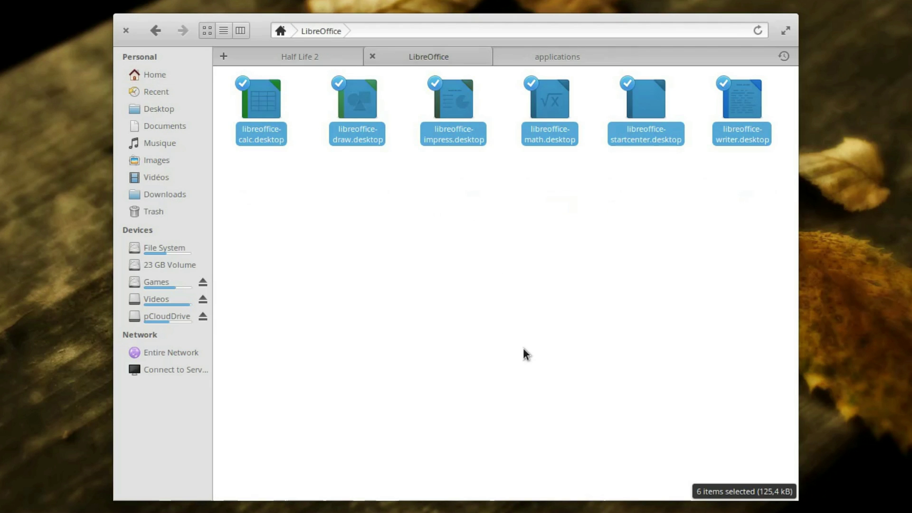
click(491, 264)
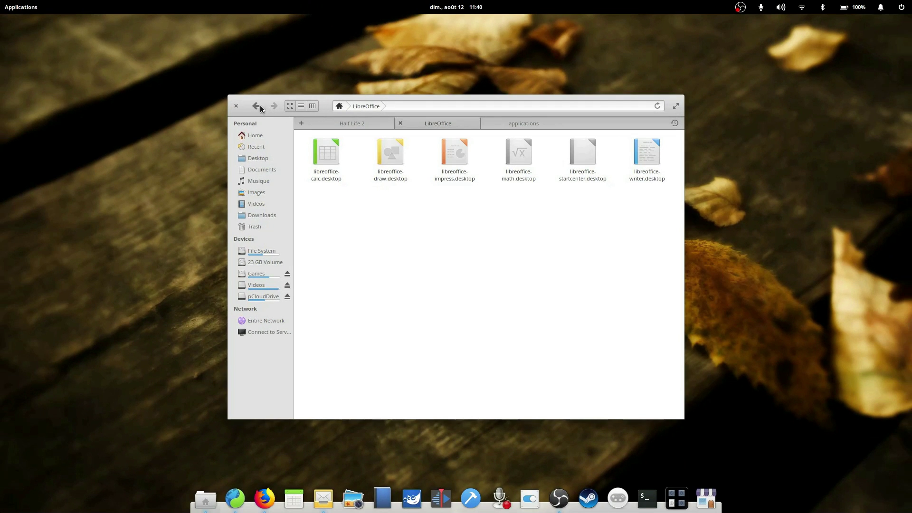
Pin the LibreOffice folder to the dock and show its apps from the dock icon.
click(257, 106)
mouse_move(574, 153)
mouse_down()
mouse_move(641, 386)
mouse_move(690, 508)
mouse_up()
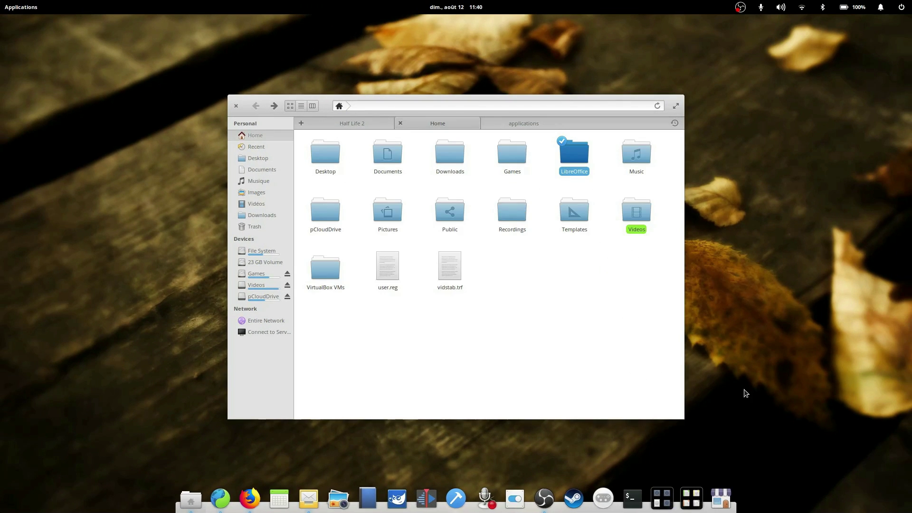
right_click(694, 500)
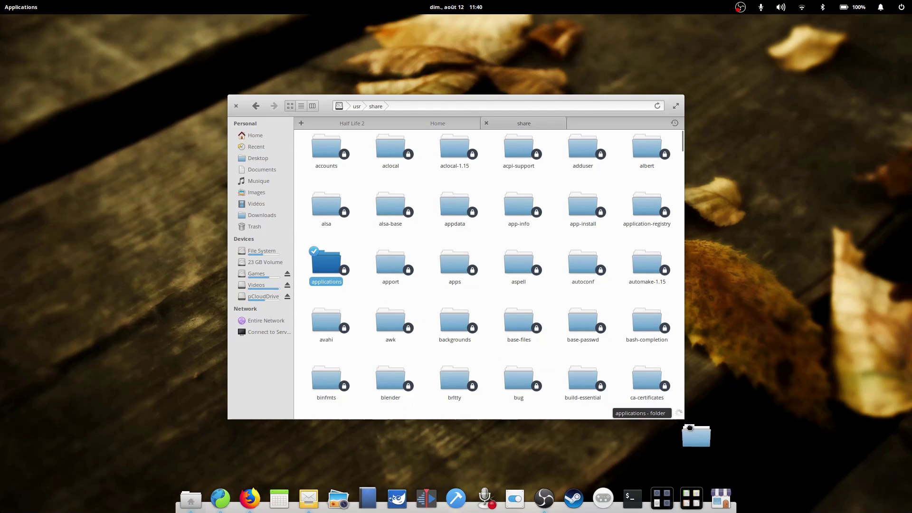
Pin the applications folder to the dock and open its installed-apps popup list.
drag(695, 431, 721, 492)
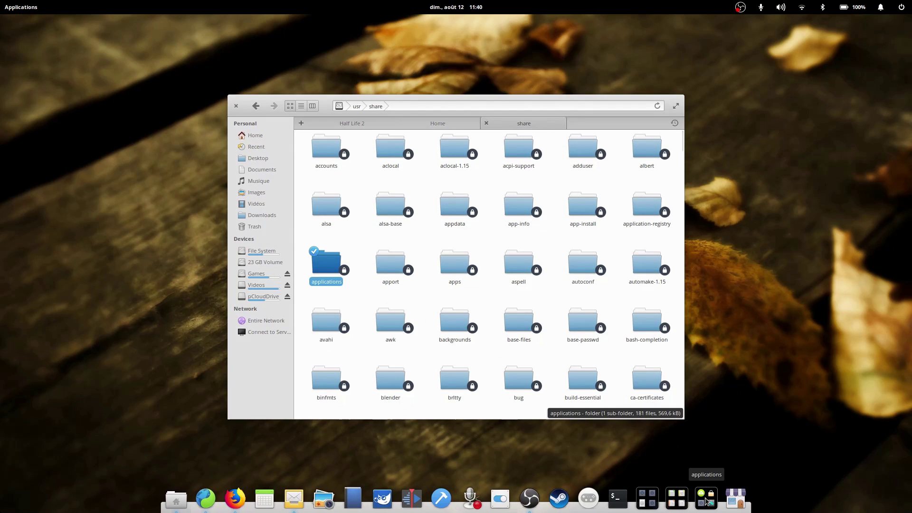
click(705, 499)
scroll(709, 189, down, 1)
scroll(709, 285, down, 5)
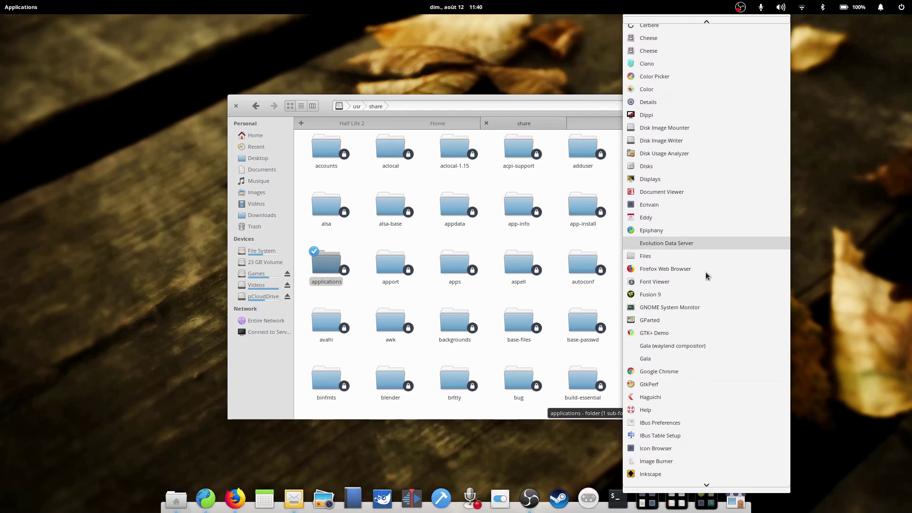
scroll(711, 463, down, 8)
scroll(710, 483, down, 4)
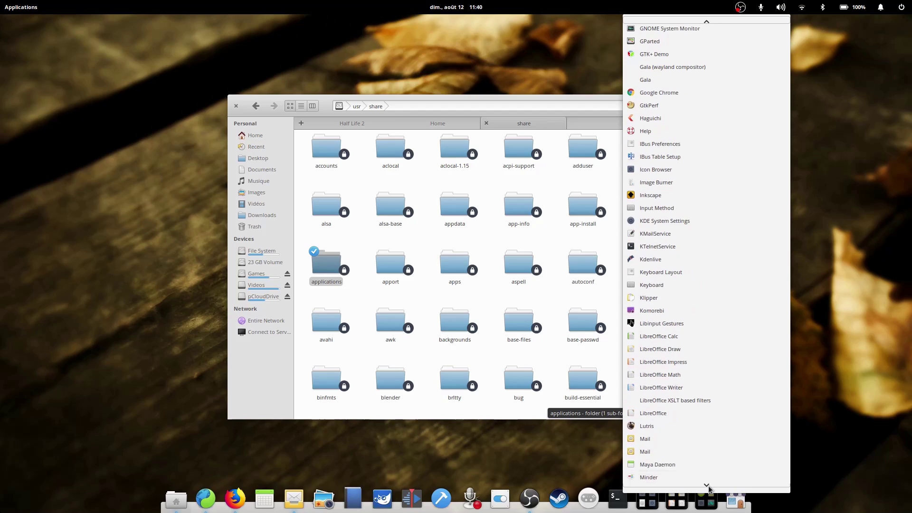
scroll(710, 483, down, 4)
scroll(711, 482, down, 4)
scroll(710, 484, down, 4)
scroll(710, 485, down, 4)
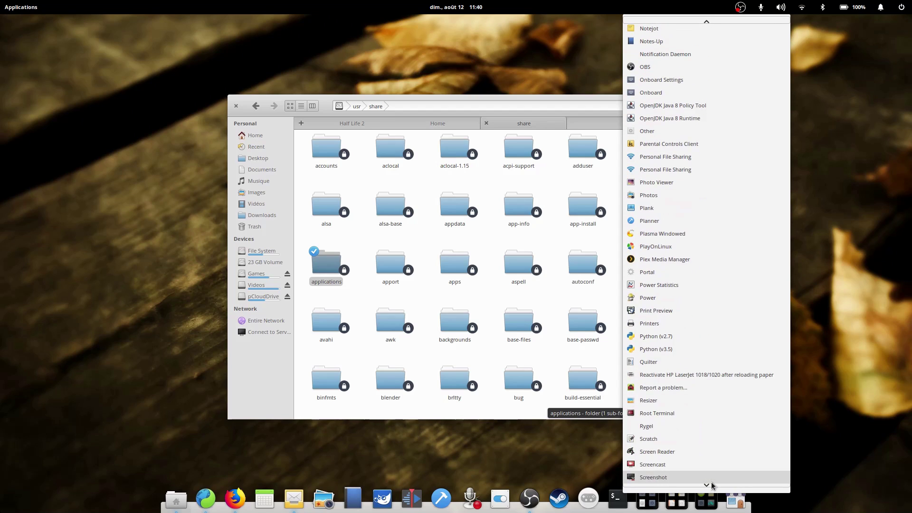
scroll(709, 484, down, 4)
scroll(710, 485, down, 4)
scroll(713, 484, down, 4)
scroll(712, 483, down, 4)
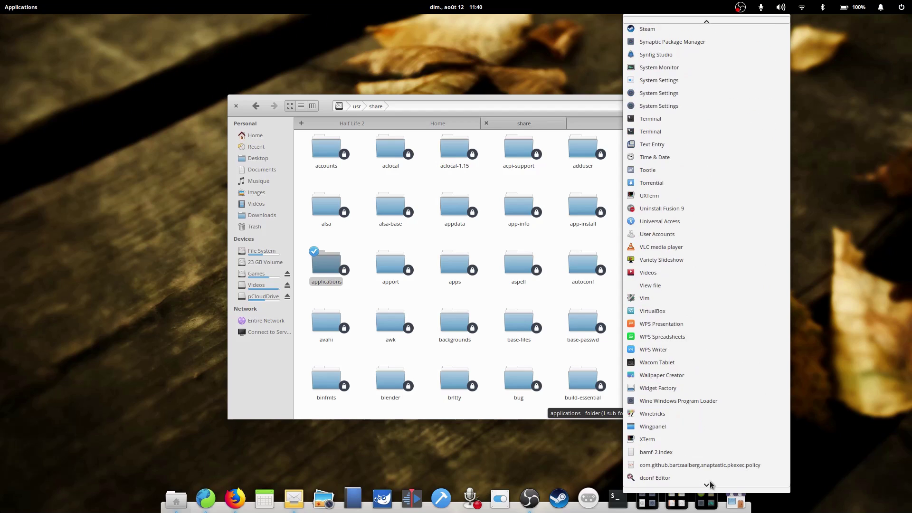
scroll(712, 484, down, 4)
scroll(713, 483, down, 4)
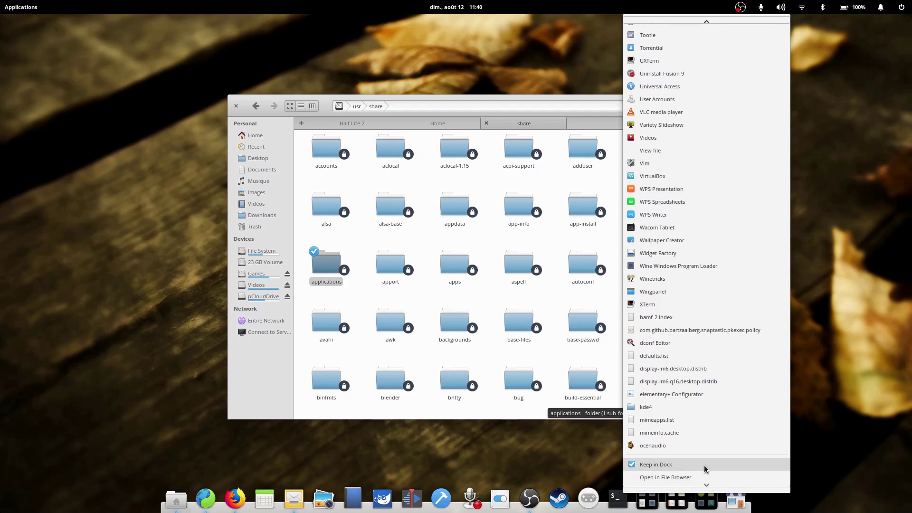